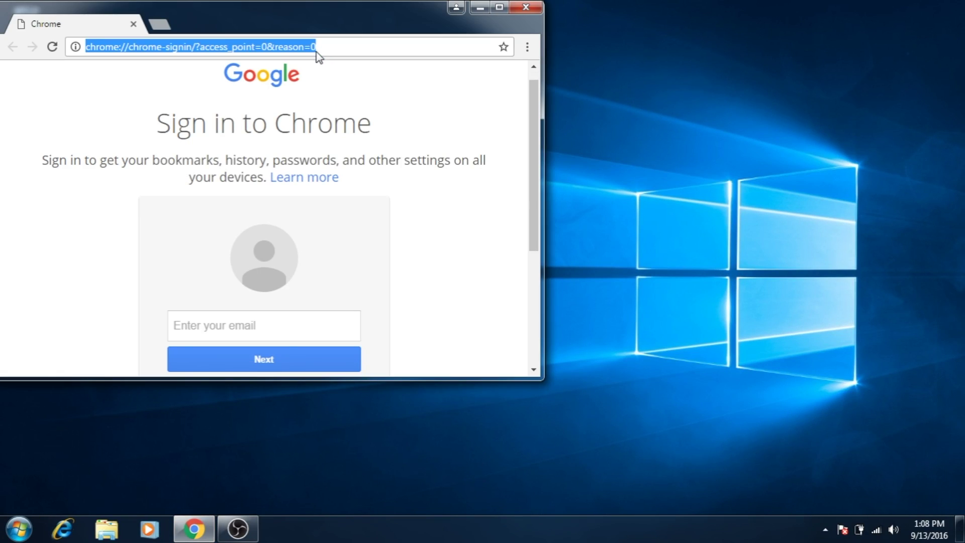
# Step: Go to apple.com, maximize the browser window and open the iTunes page from the footer's Shop and Learn links
pyautogui.write('apple.com')
pyautogui.press('Return')
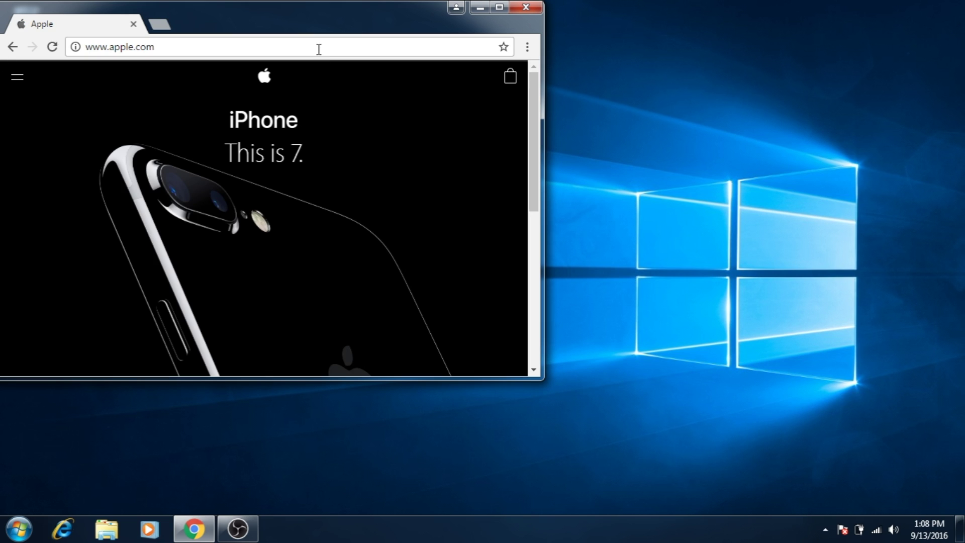
pyautogui.scroll(-10, 315, 160)
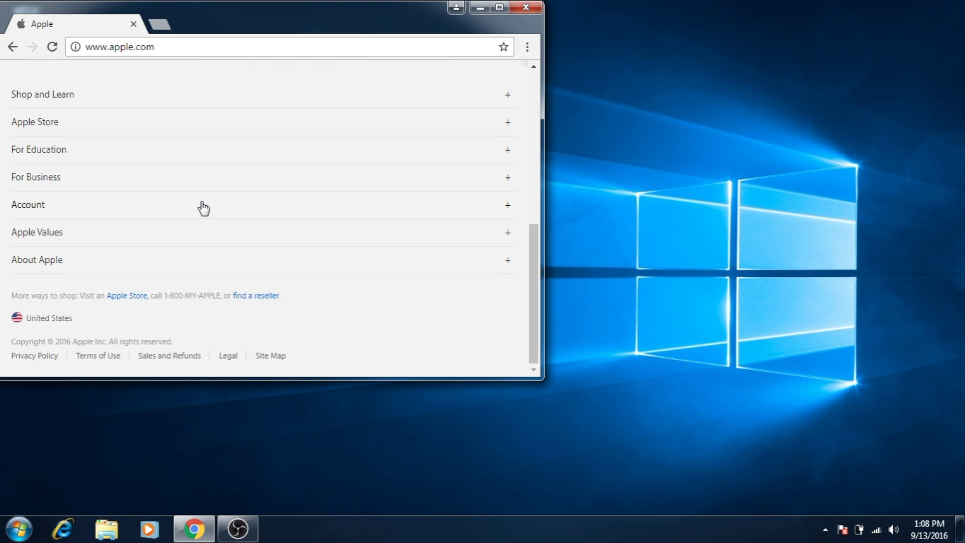
pyautogui.scroll(4, 203, 208)
pyautogui.scroll(-1, 203, 209)
pyautogui.scroll(-3, 203, 208)
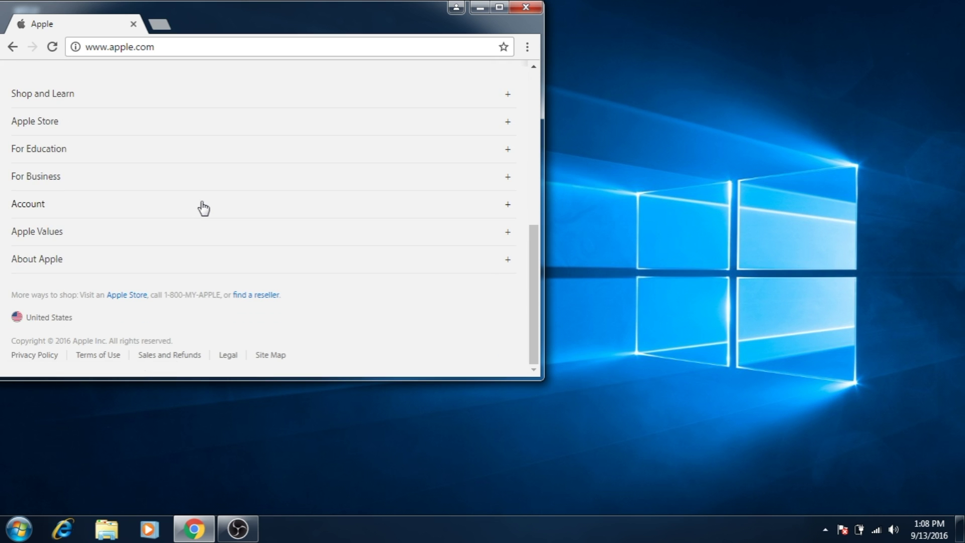
pyautogui.click(499, 7)
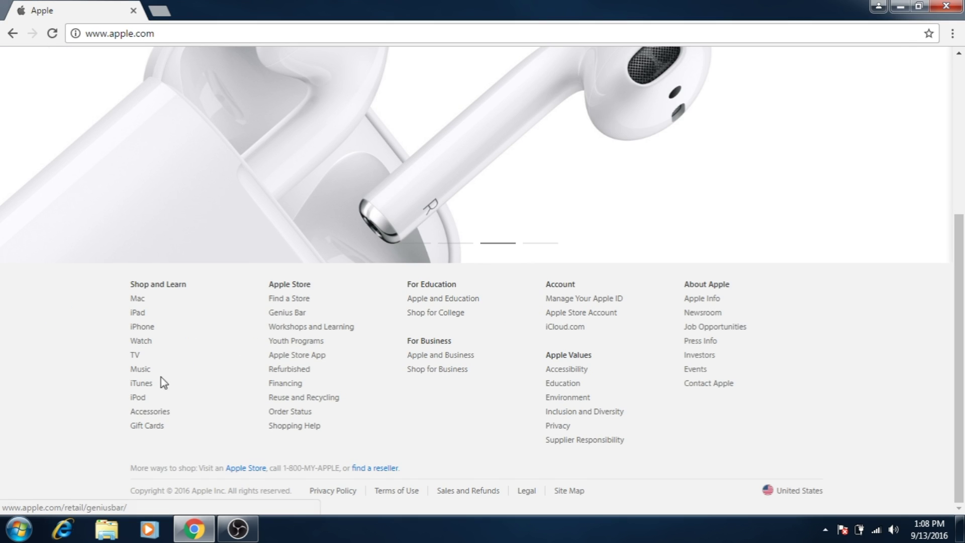
pyautogui.click(138, 382)
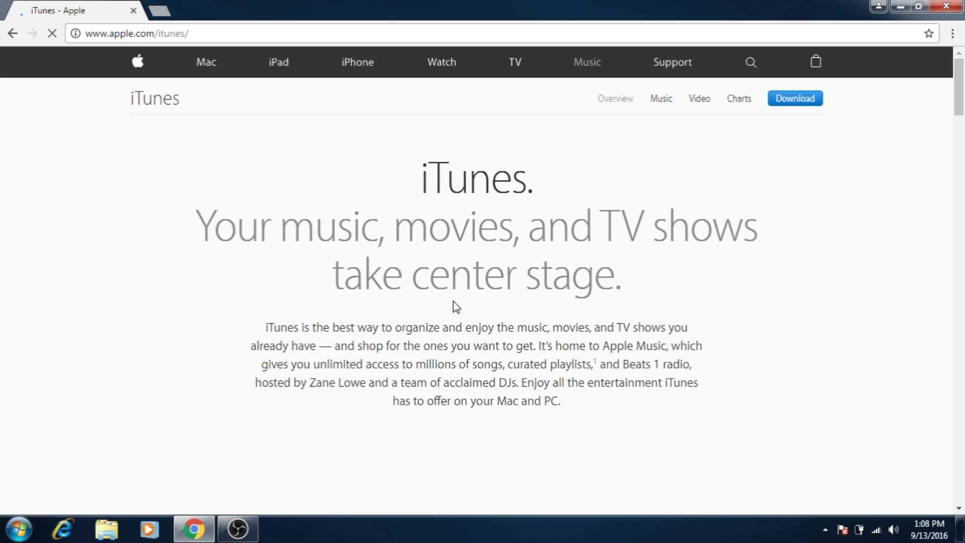
# Step: Download iTunes 12.4.3 for Windows (64-bit) with the option to be kept up to date with Apple news turned off
pyautogui.click(790, 103)
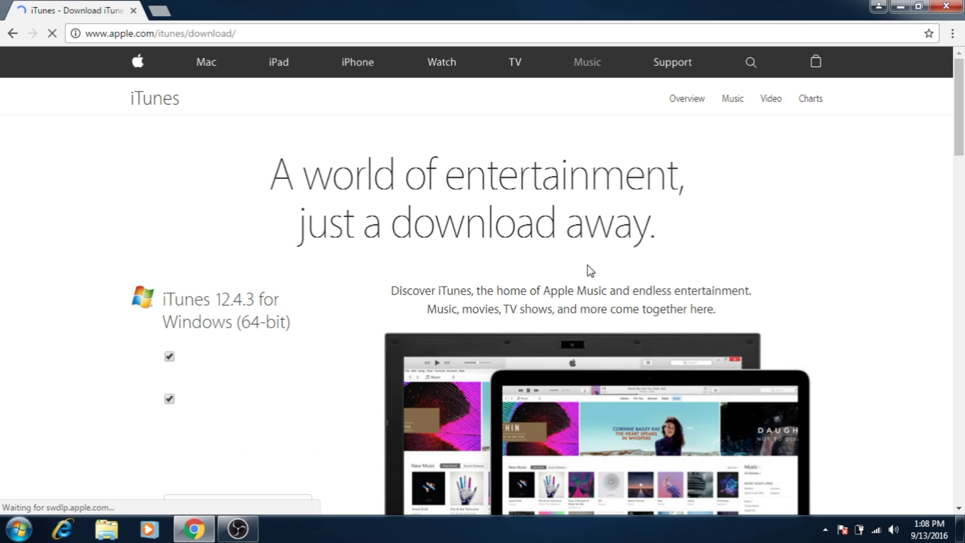
pyautogui.click(169, 398)
pyautogui.scroll(-5, 260, 397)
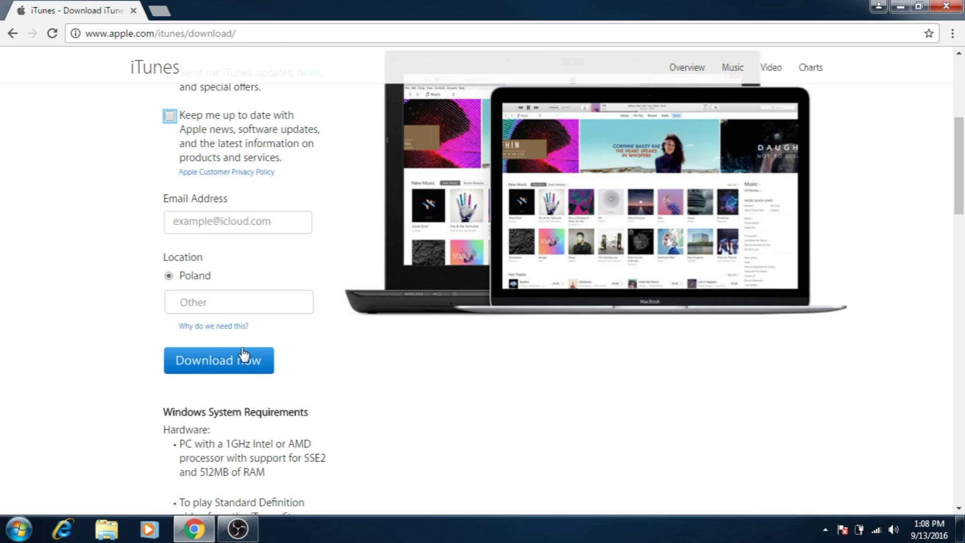
pyautogui.click(244, 355)
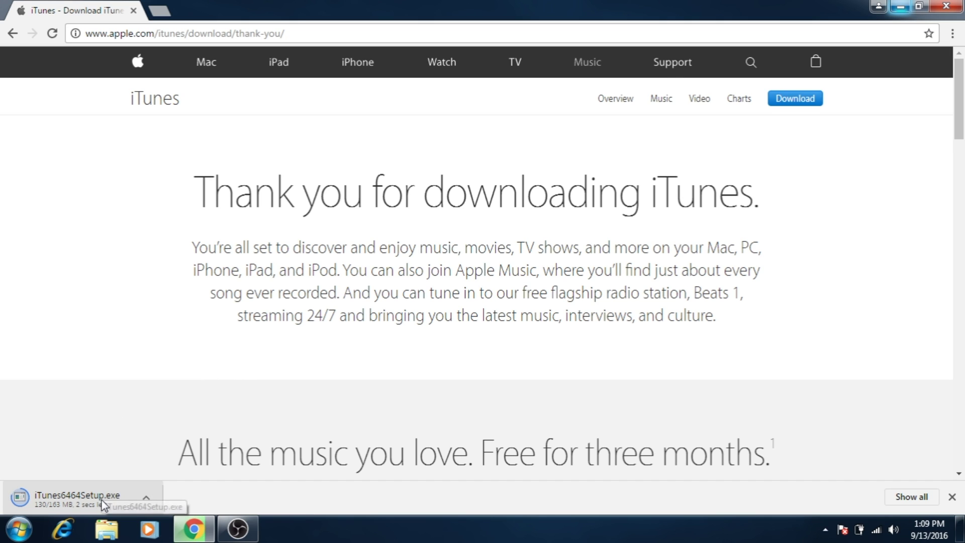
# Step: Run the downloaded iTunes6464Setup.exe and install iTunes with the default options in C:\Program Files\iTunes\
pyautogui.click(74, 499)
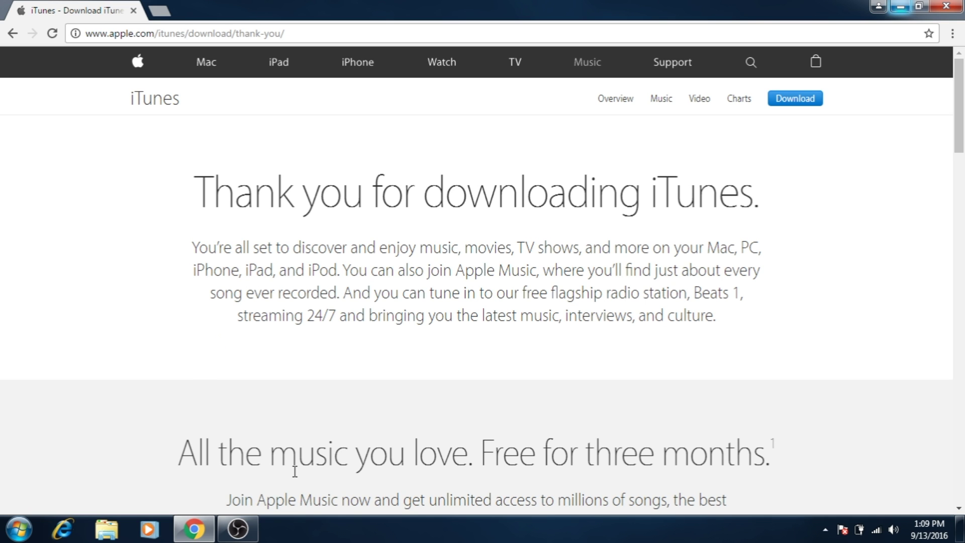
pyautogui.click(542, 275)
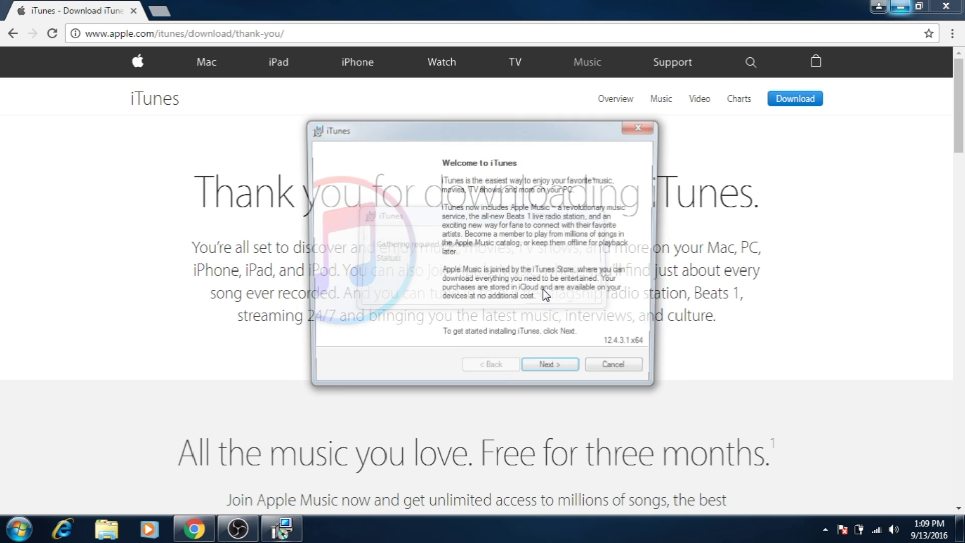
pyautogui.click(559, 372)
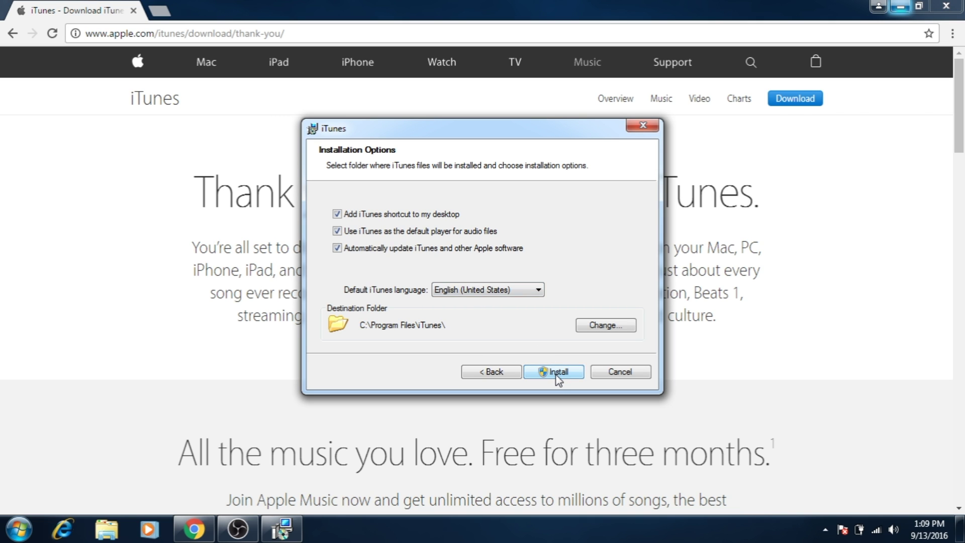
pyautogui.click(554, 372)
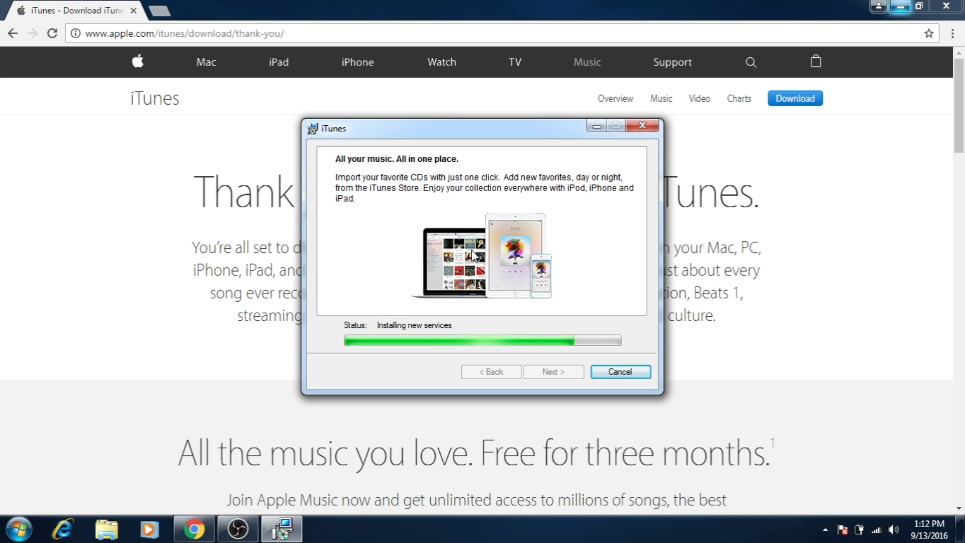
pyautogui.click(552, 372)
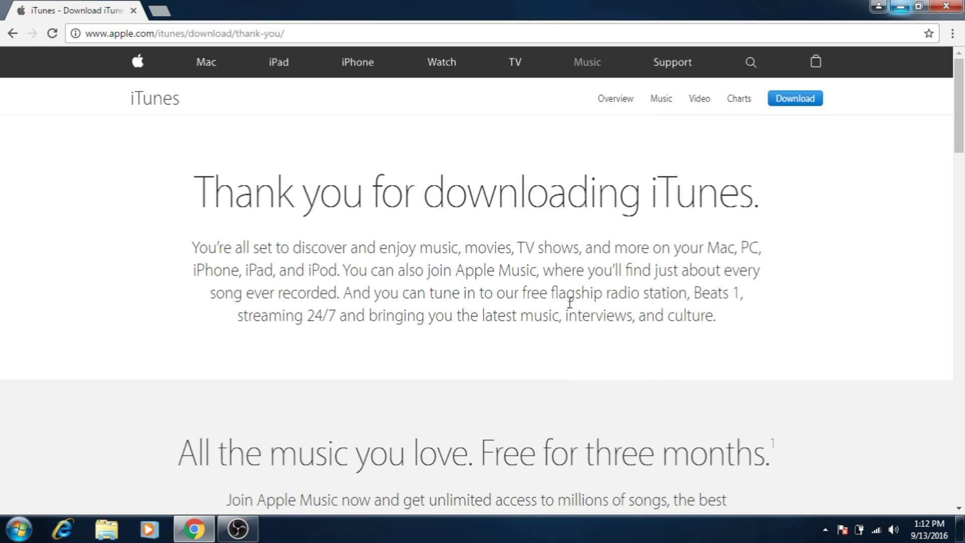
# Step: Complete the first-run prompts: stop the default-player message from recurring, save the program associations and agree to share library details
pyautogui.click(623, 398)
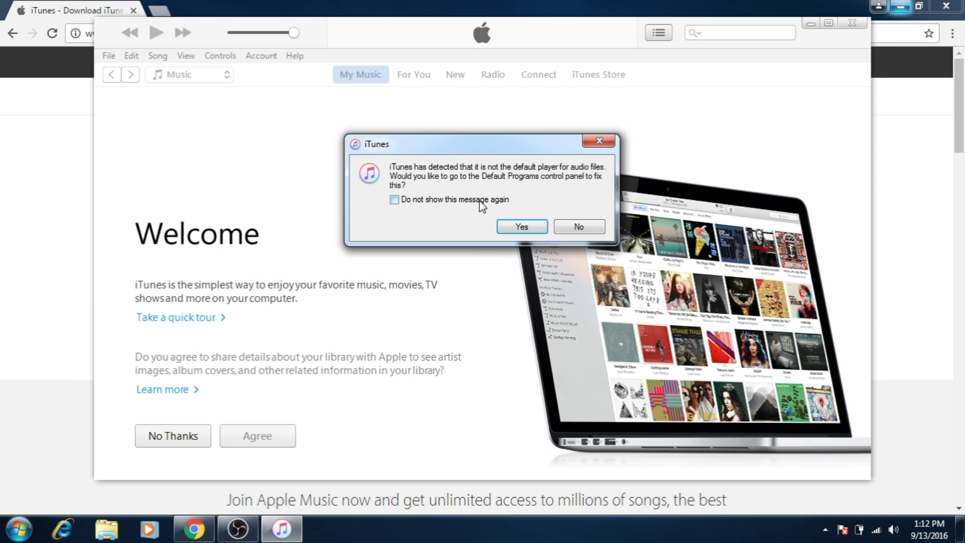
pyautogui.click(479, 199)
pyautogui.click(521, 226)
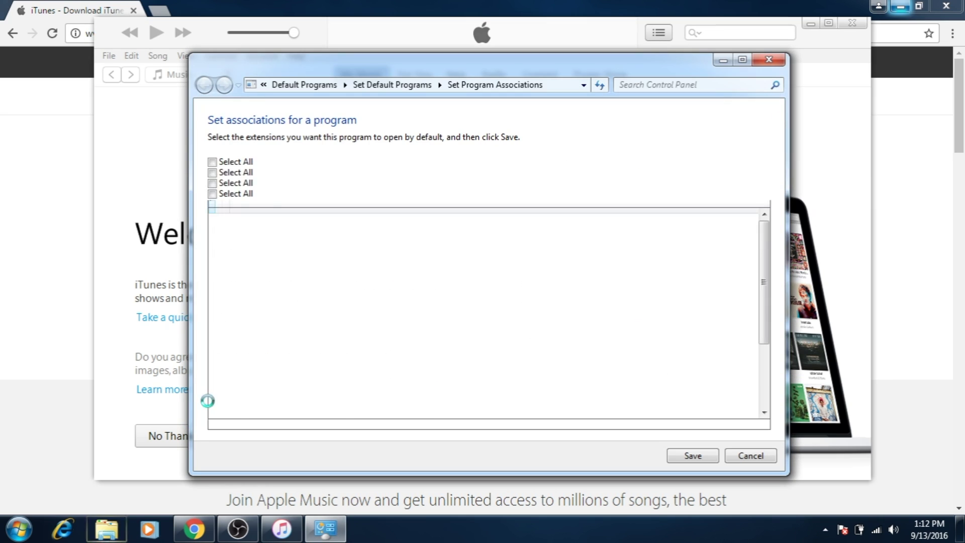
pyautogui.click(693, 456)
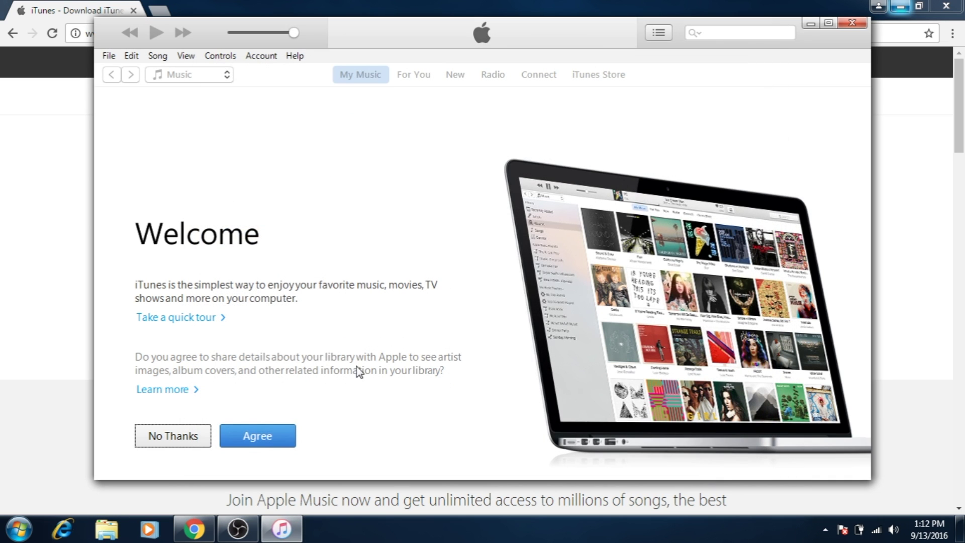
pyautogui.click(267, 437)
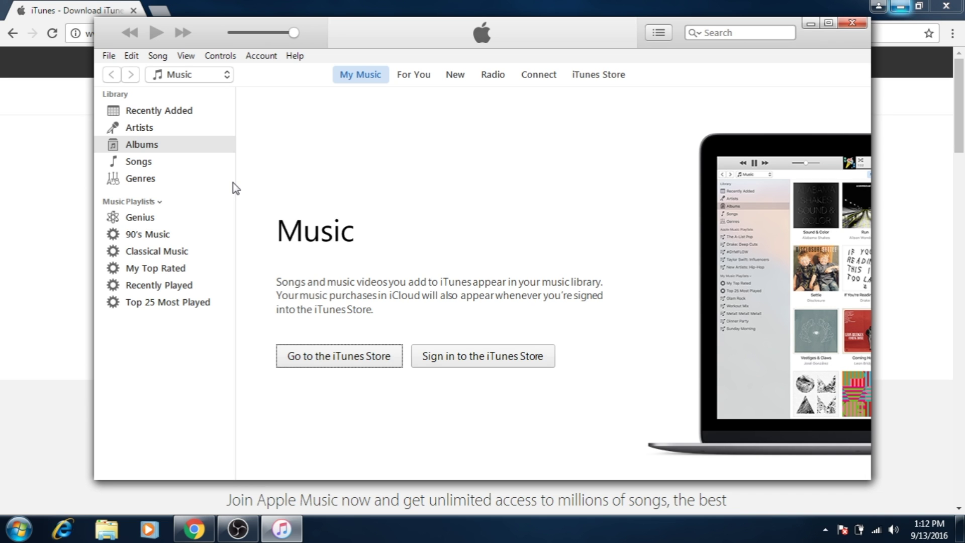
pyautogui.click(756, 33)
pyautogui.write('now connect ipho')
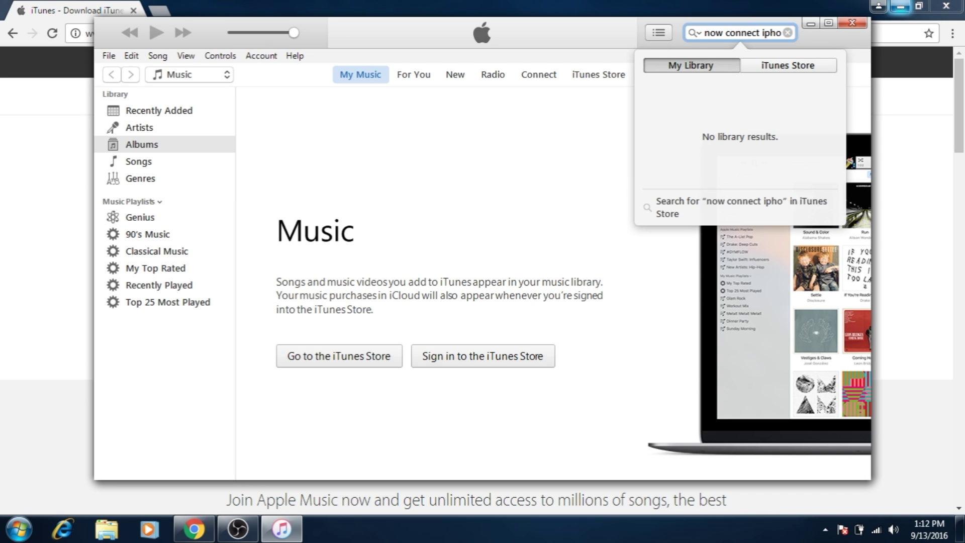
pyautogui.write('ne')
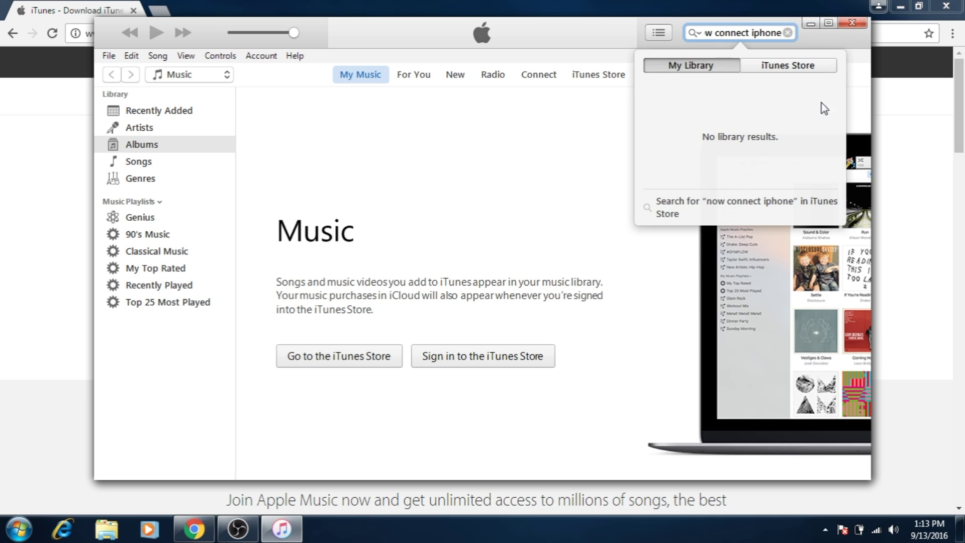
pyautogui.press('Escape')
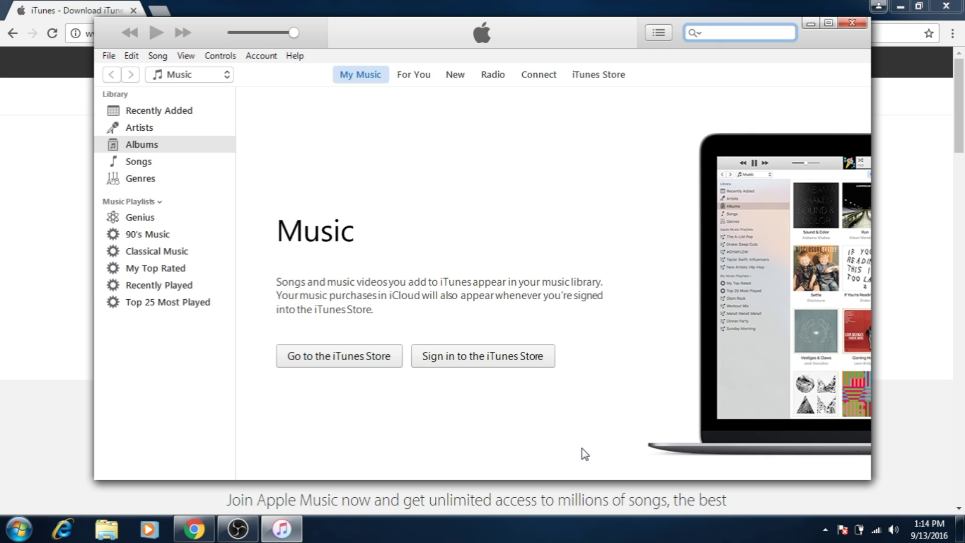
# Step: Check the hidden notification icons for the connected iPhone's driver installation
pyautogui.click(825, 529)
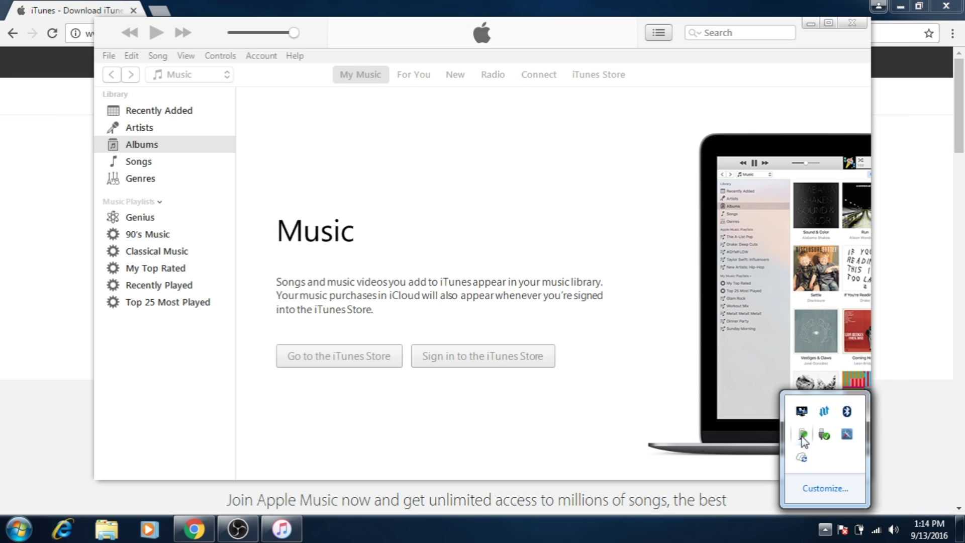
pyautogui.click(614, 425)
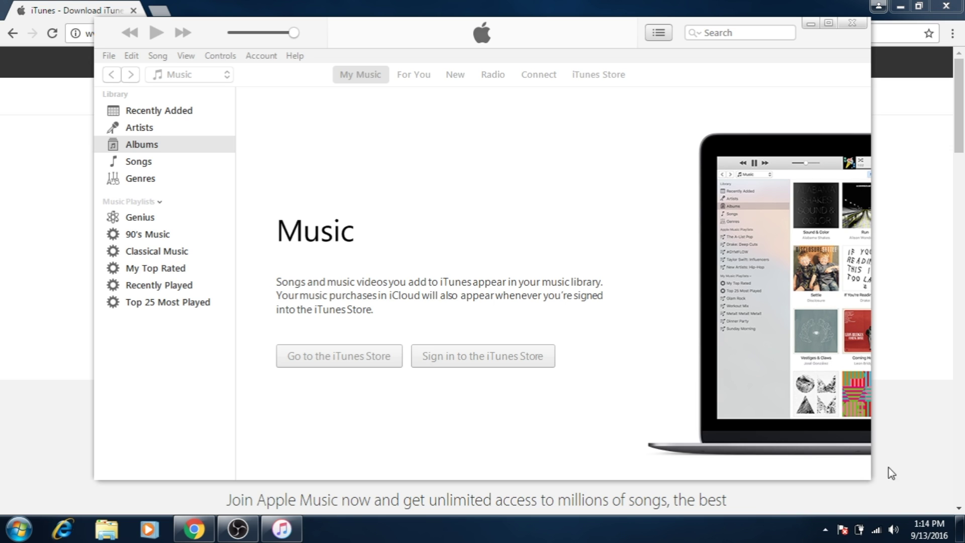
pyautogui.click(824, 529)
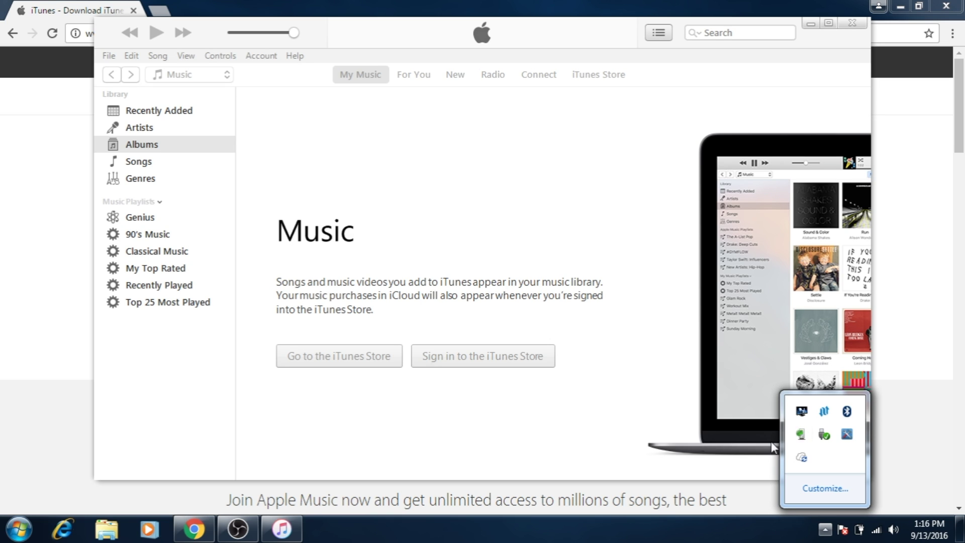
pyautogui.click(740, 459)
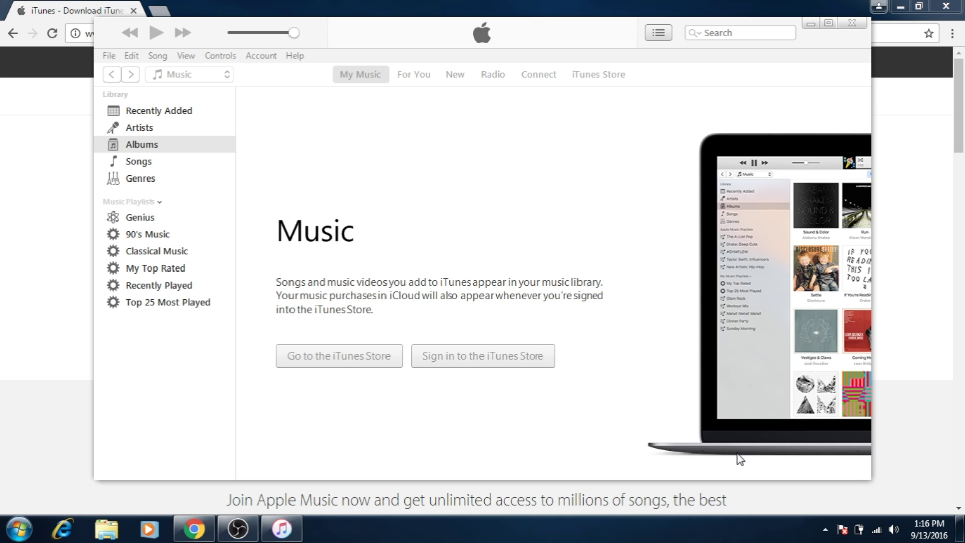
# Step: Skip obtaining the iPhone driver software from Windows Update and close the Driver Software Installation window
pyautogui.click(483, 267)
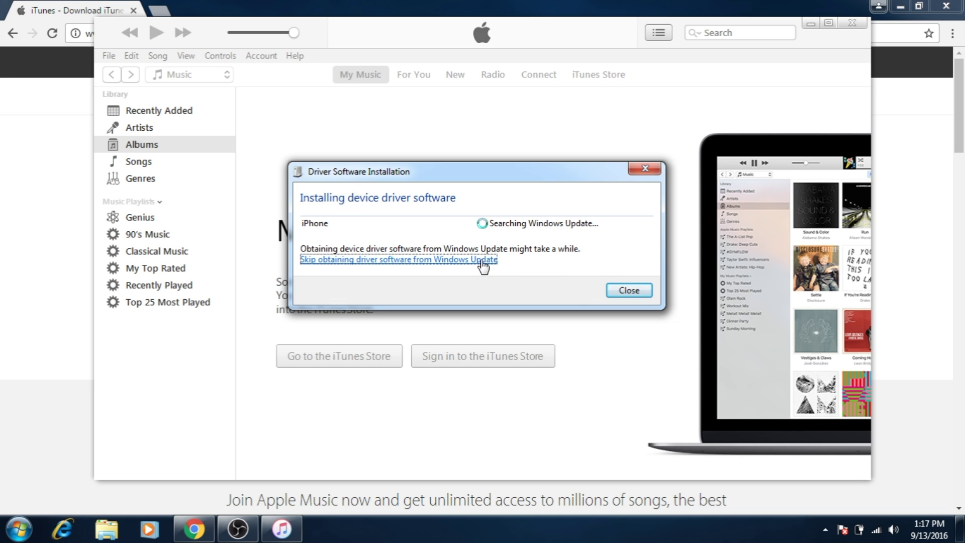
pyautogui.click(511, 279)
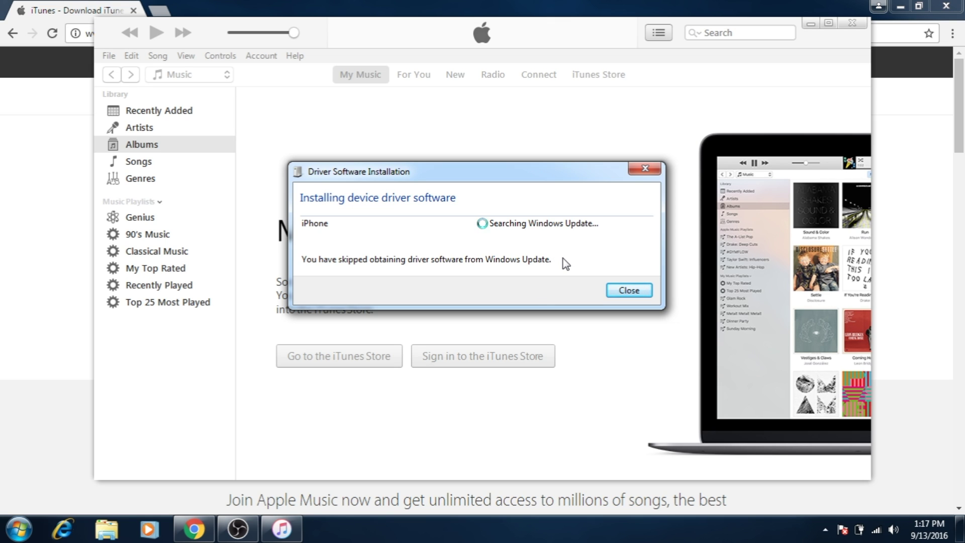
pyautogui.click(614, 286)
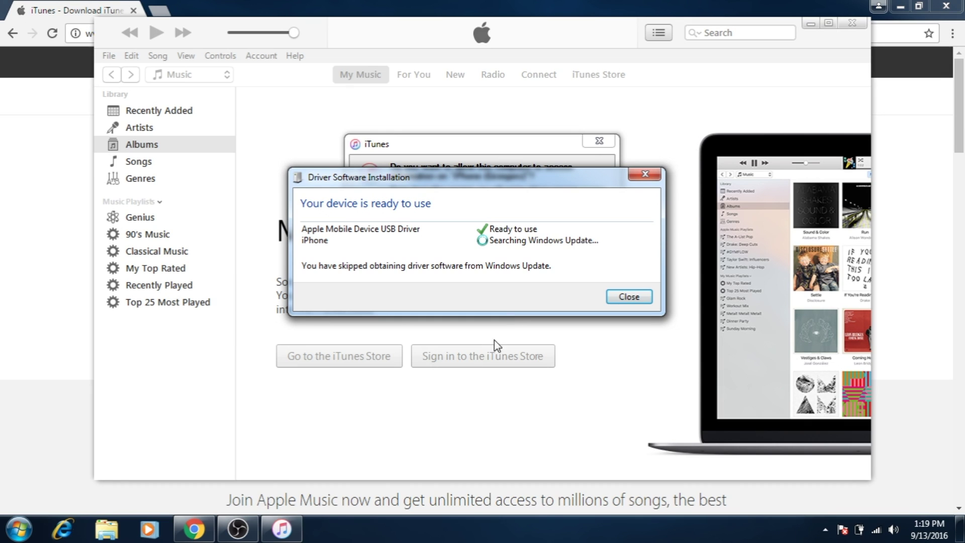
pyautogui.click(645, 175)
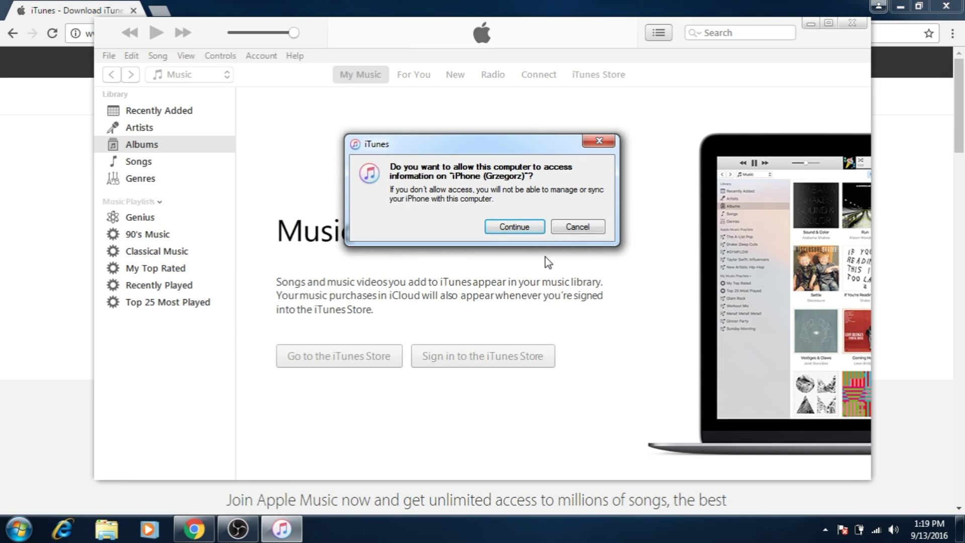
# Step: Allow this computer to access information on the iPhone, keep the Music library selected and postpone installing iCloud for Windows
pyautogui.click(516, 228)
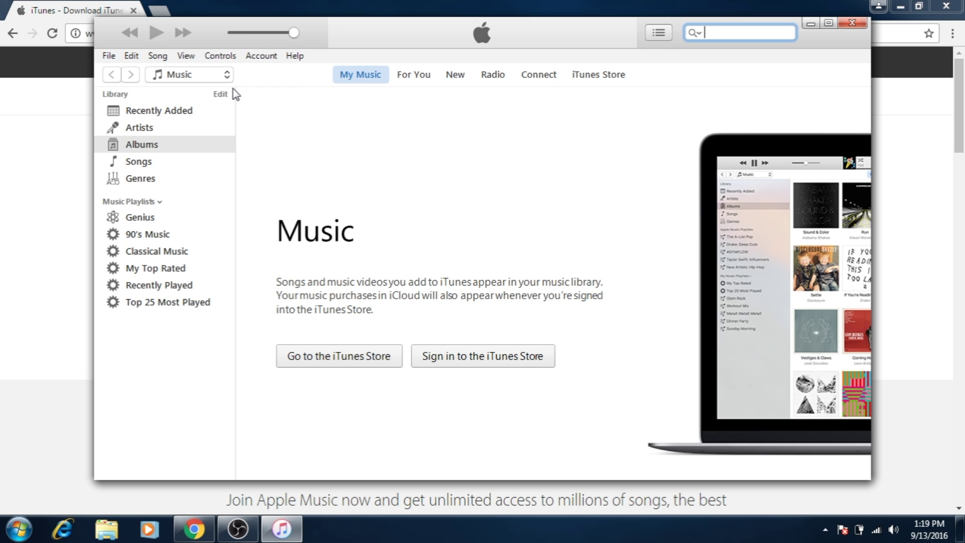
pyautogui.click(227, 75)
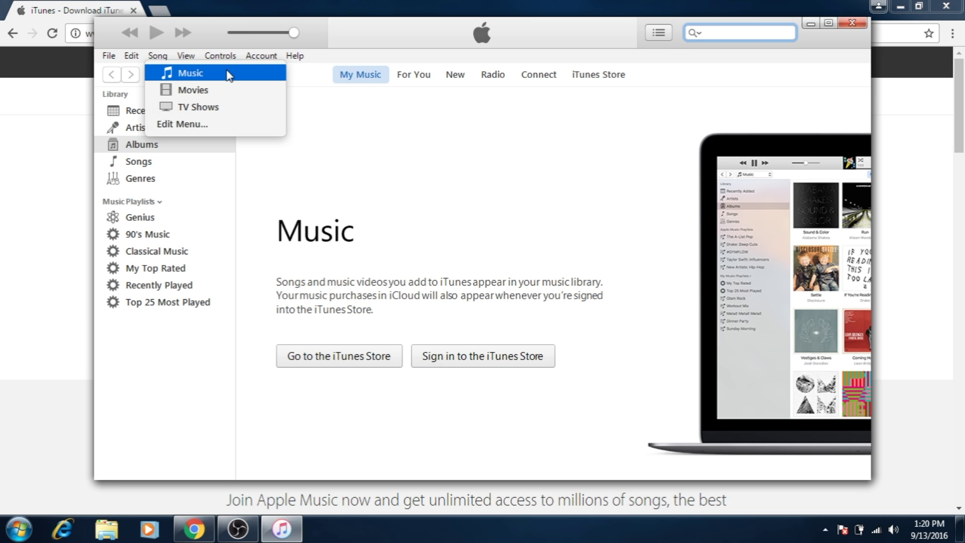
pyautogui.click(216, 75)
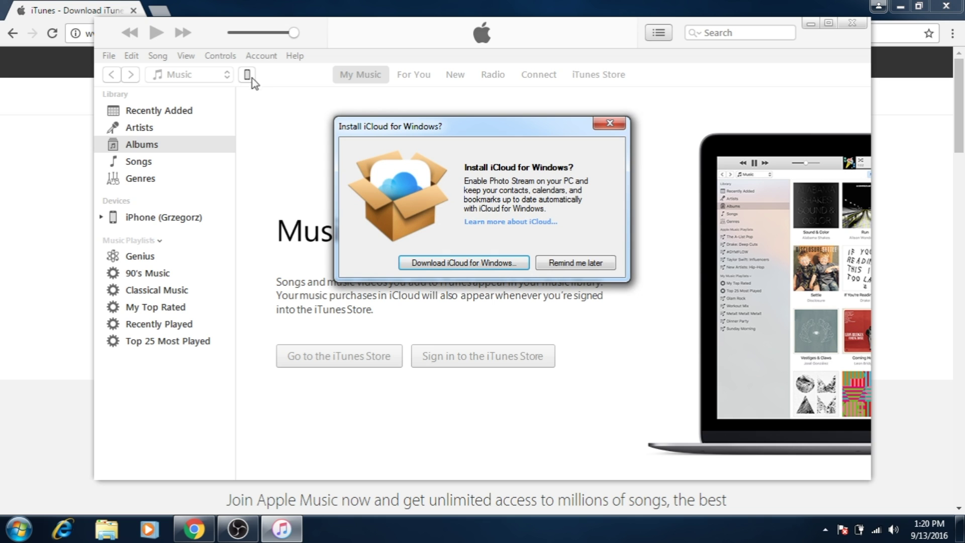
pyautogui.click(593, 262)
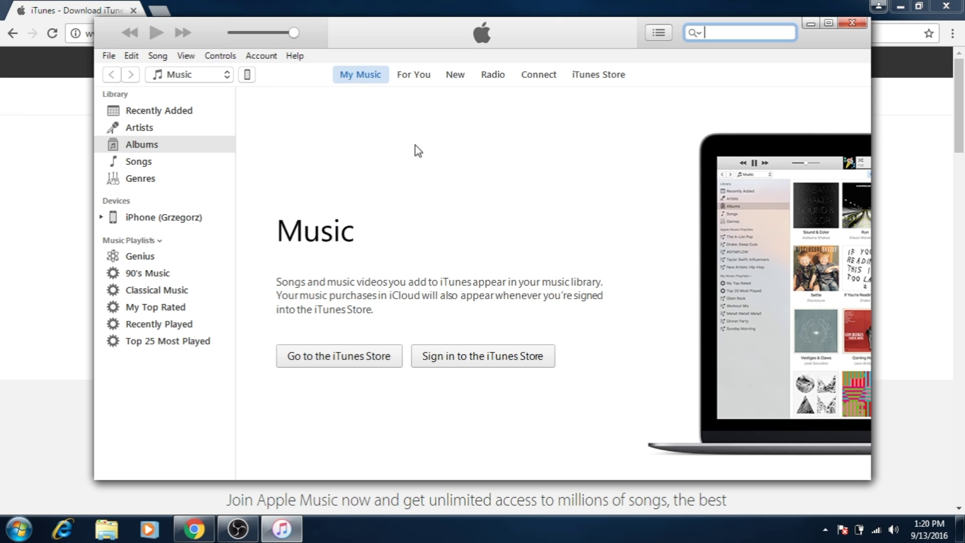
# Step: View the connected iPhone's Summary page and return to the music library
pyautogui.click(246, 75)
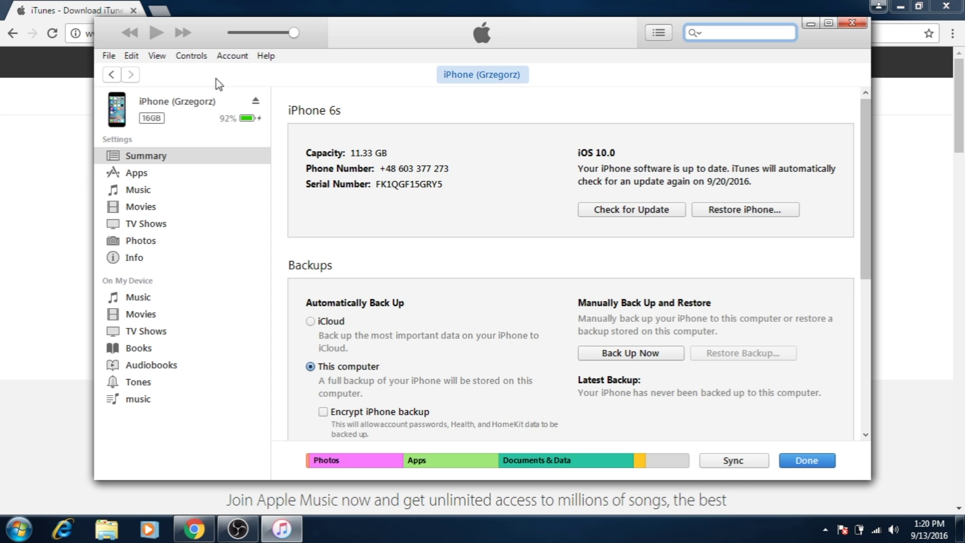
pyautogui.click(112, 74)
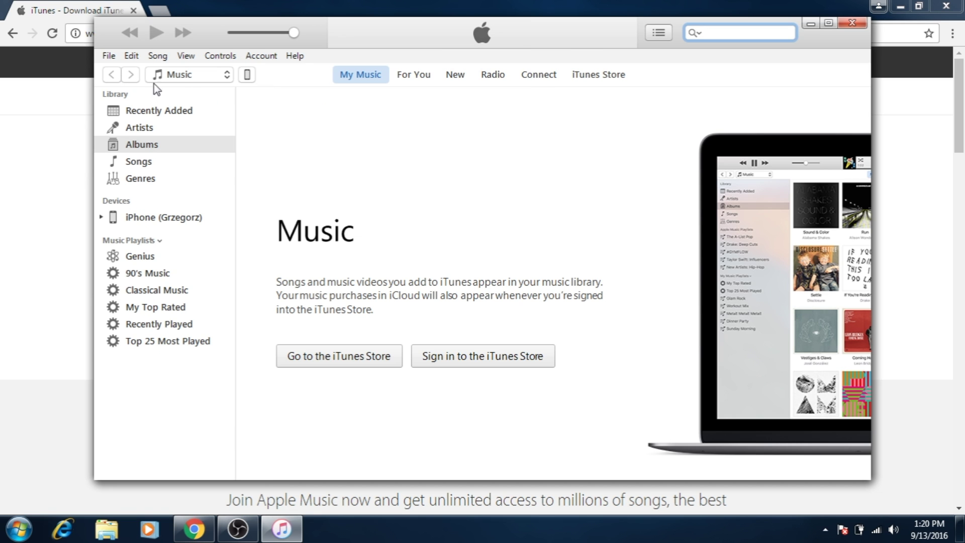
# Step: Minimize the browser, add the Sample song file from the desktop to iTunes as a new playlist and open that playlist
pyautogui.click(901, 6)
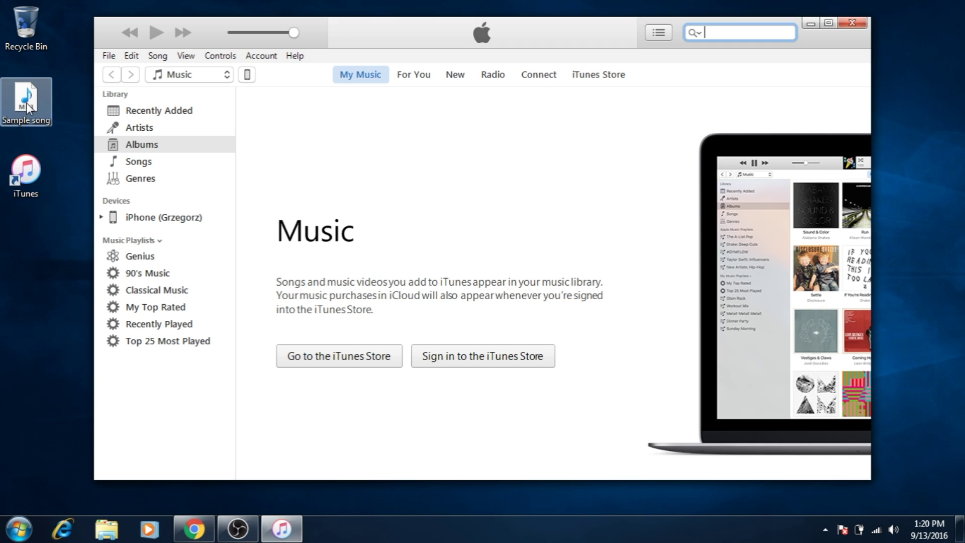
pyautogui.moveTo(26, 100); pyautogui.dragTo(156, 374)
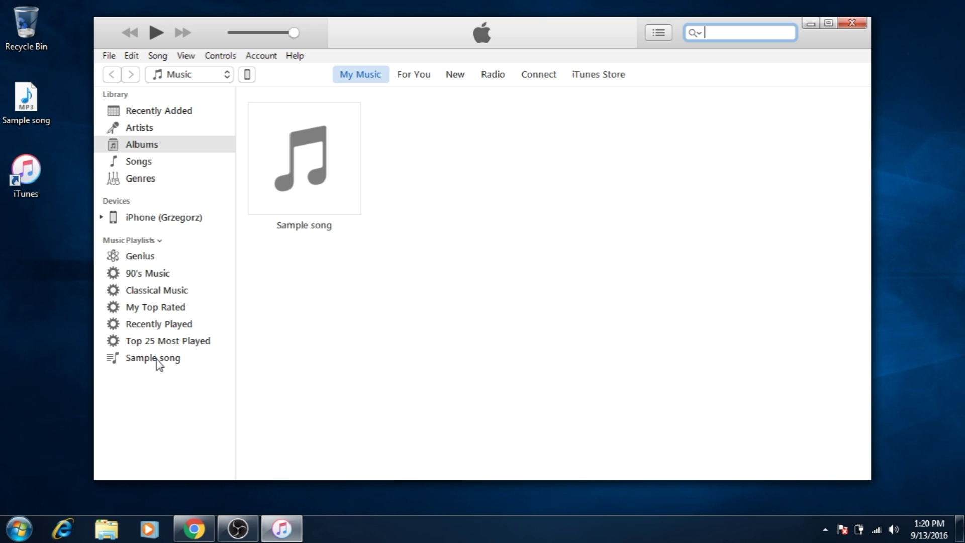
pyautogui.click(160, 363)
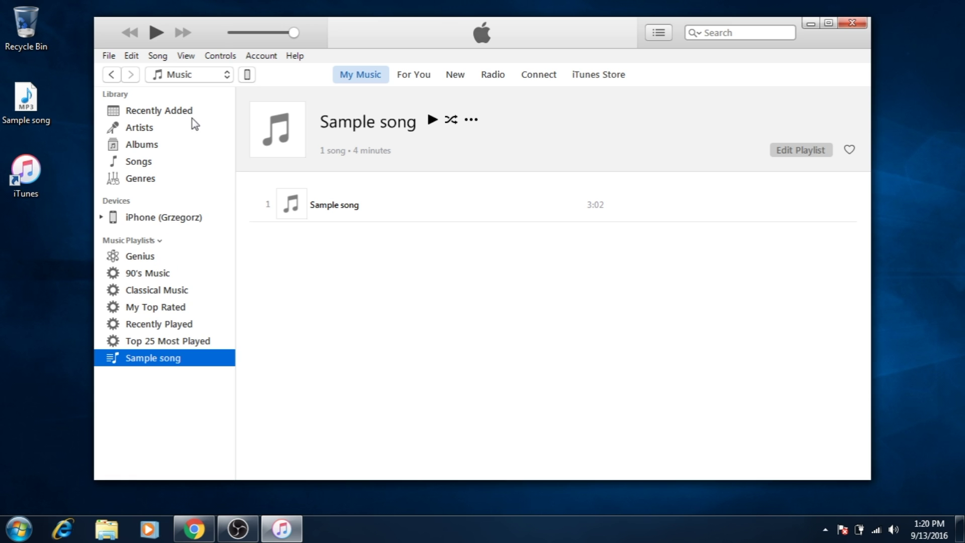
# Step: Enable Sync Music in the connected iPhone's music settings, agreeing to remove its existing media and sync with this library
pyautogui.click(247, 75)
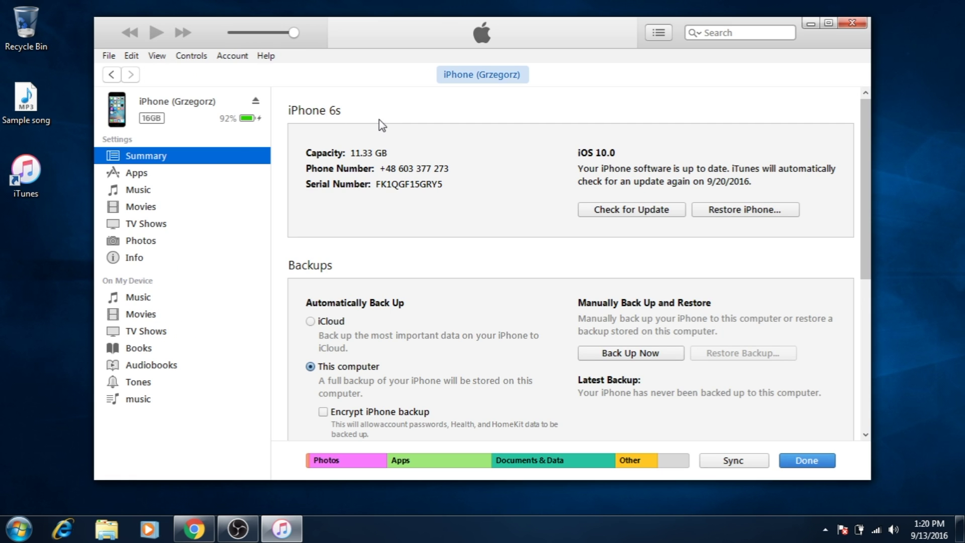
pyautogui.click(138, 190)
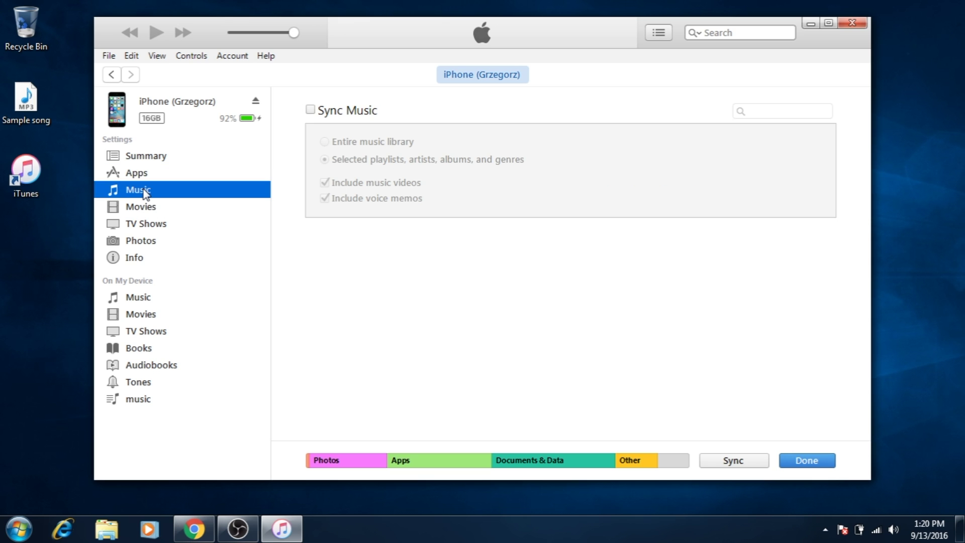
pyautogui.click(310, 109)
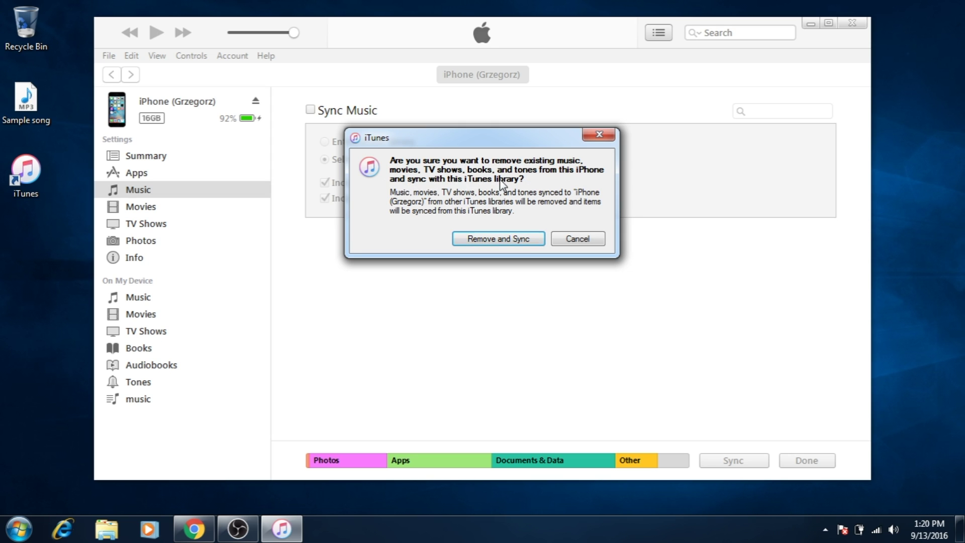
pyautogui.click(502, 239)
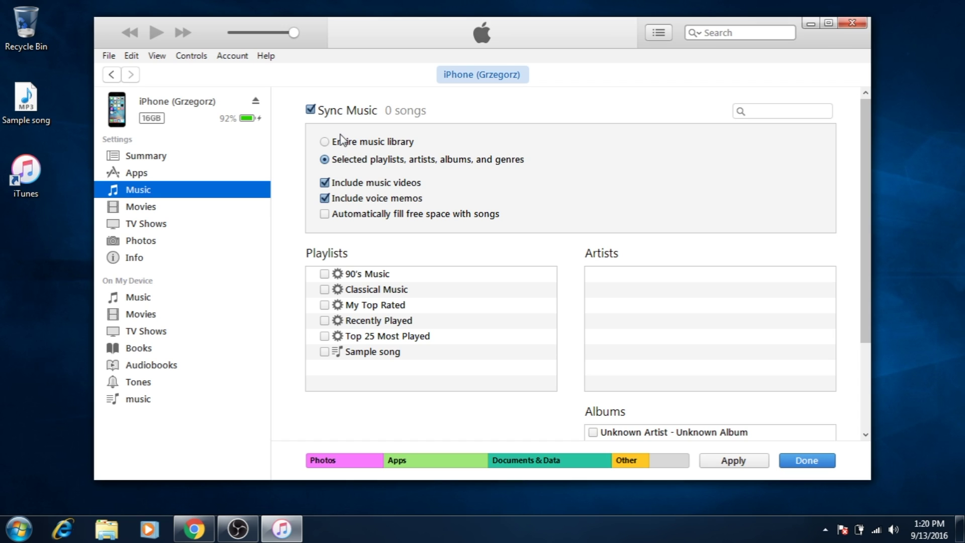
# Step: Select the Sample song playlist for syncing and apply the changes, choosing to erase and sync the iPhone with this library
pyautogui.click(324, 351)
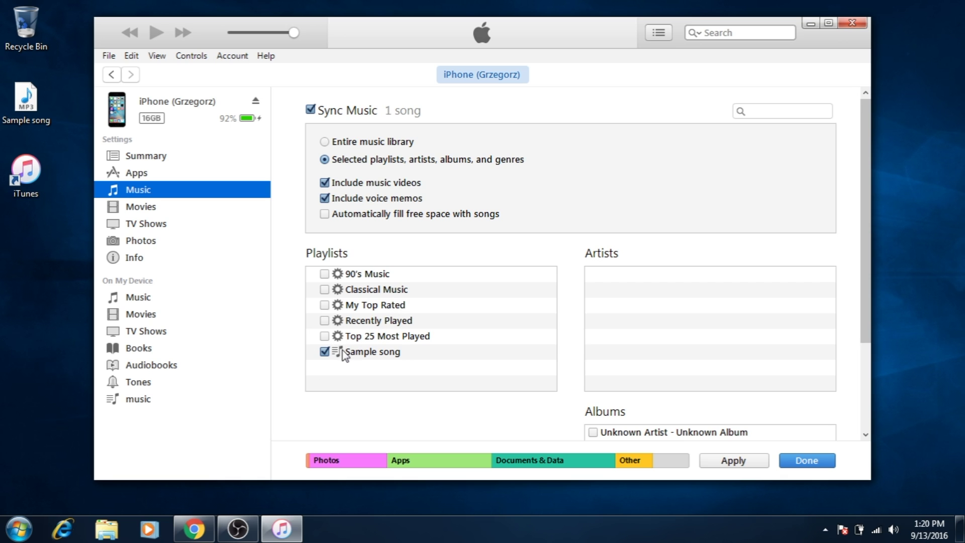
pyautogui.click(807, 460)
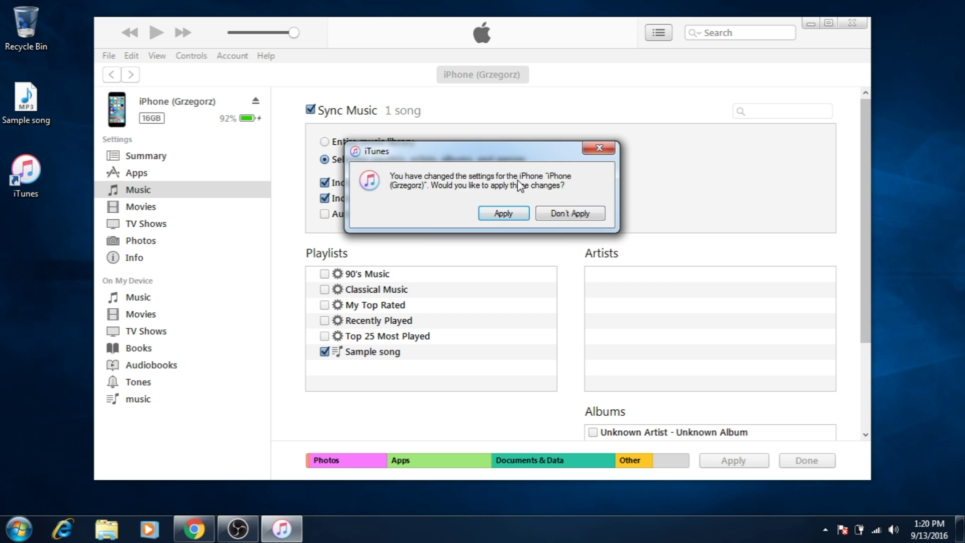
pyautogui.click(482, 215)
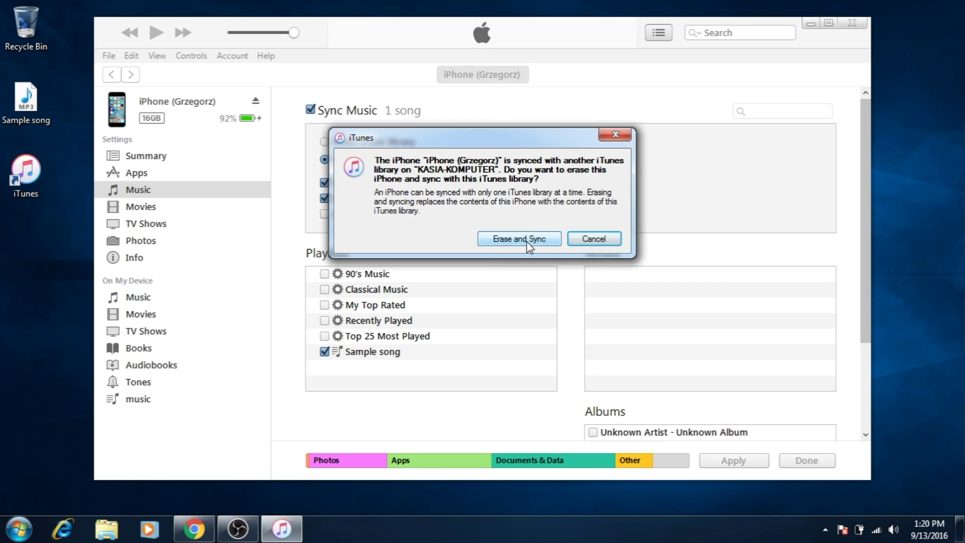
pyautogui.click(528, 240)
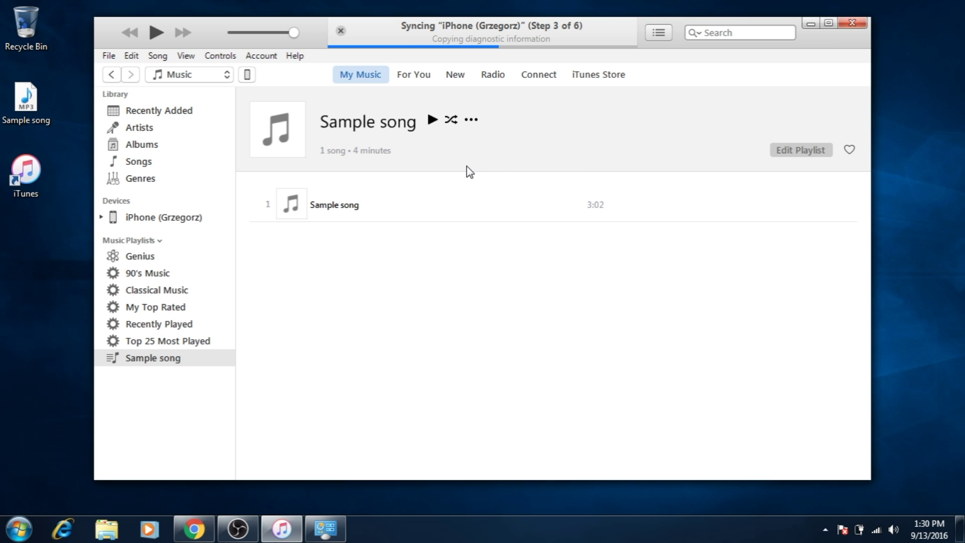
pyautogui.moveTo(400, 190)
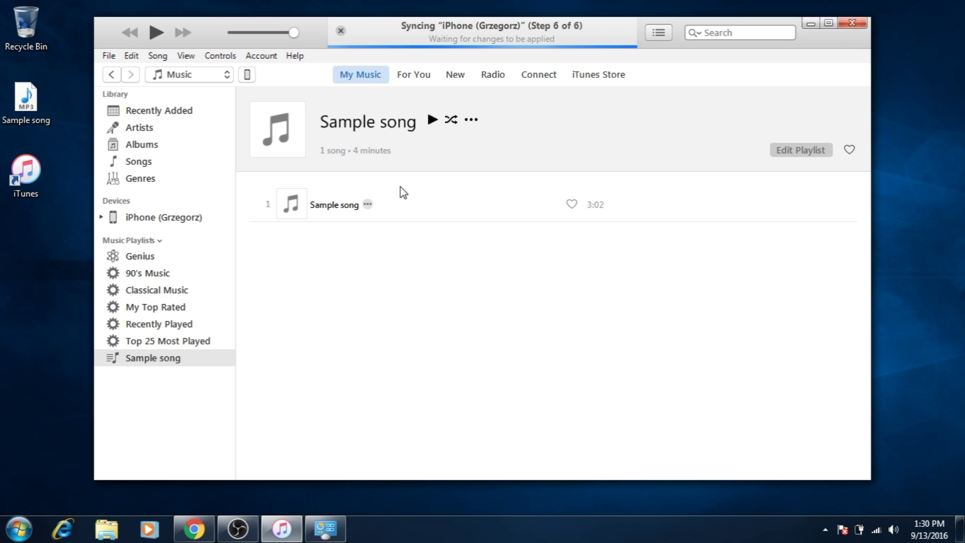